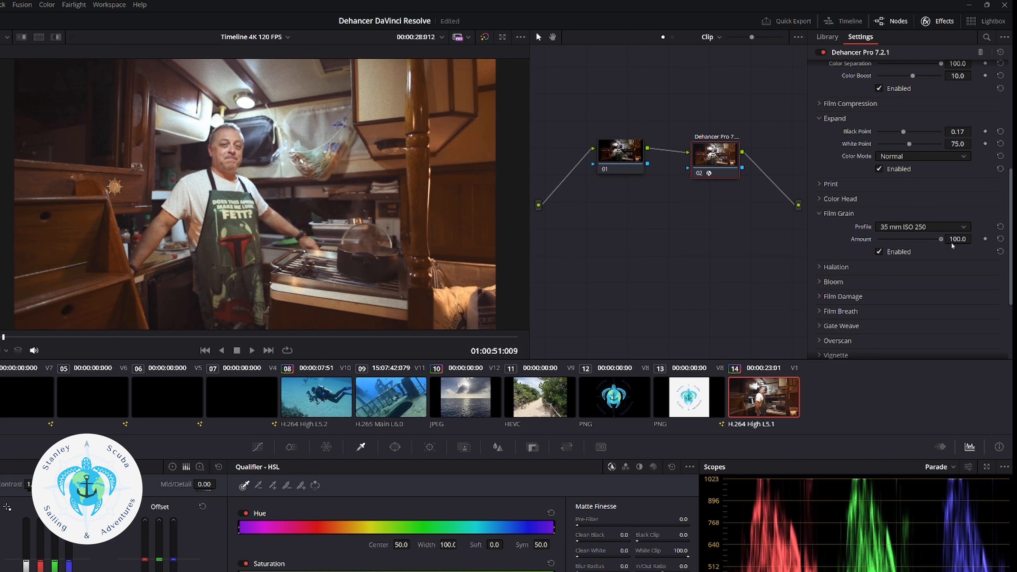
Set the film grain profile to 35 mm ISO 500 with an amount of 35.0
left_click_drag(947, 242, 879, 249)
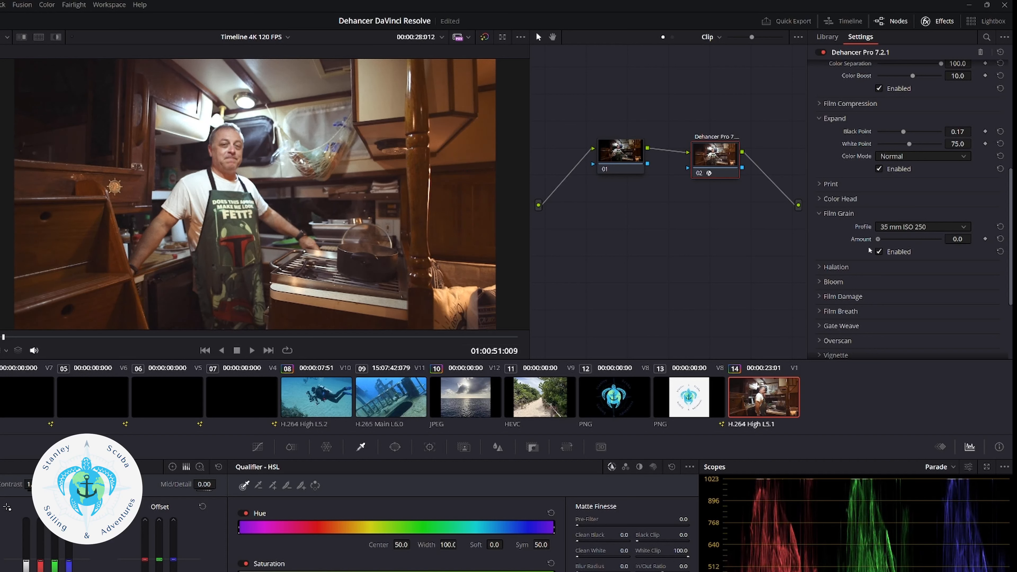
left_click(962, 227)
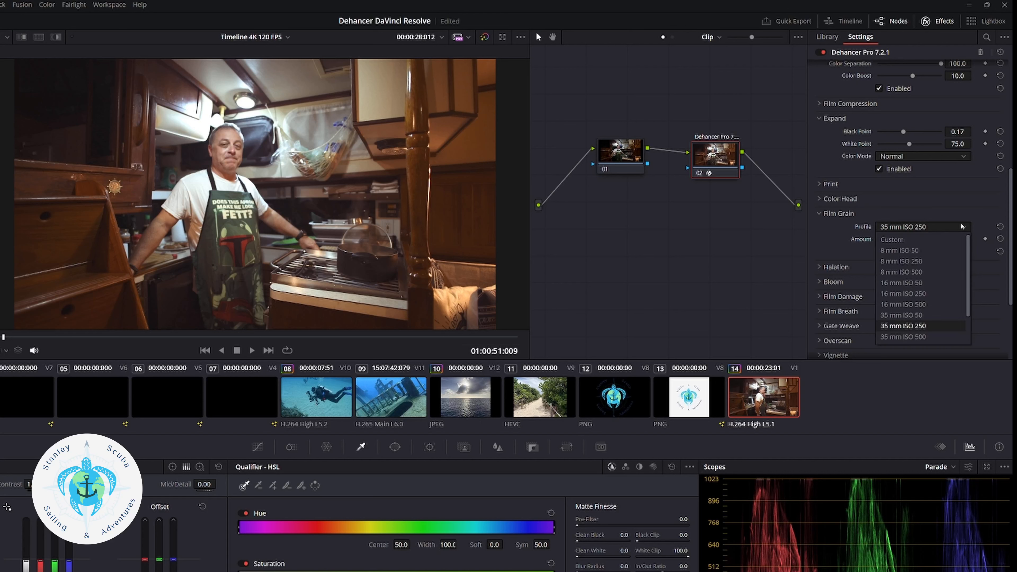
left_click(931, 286)
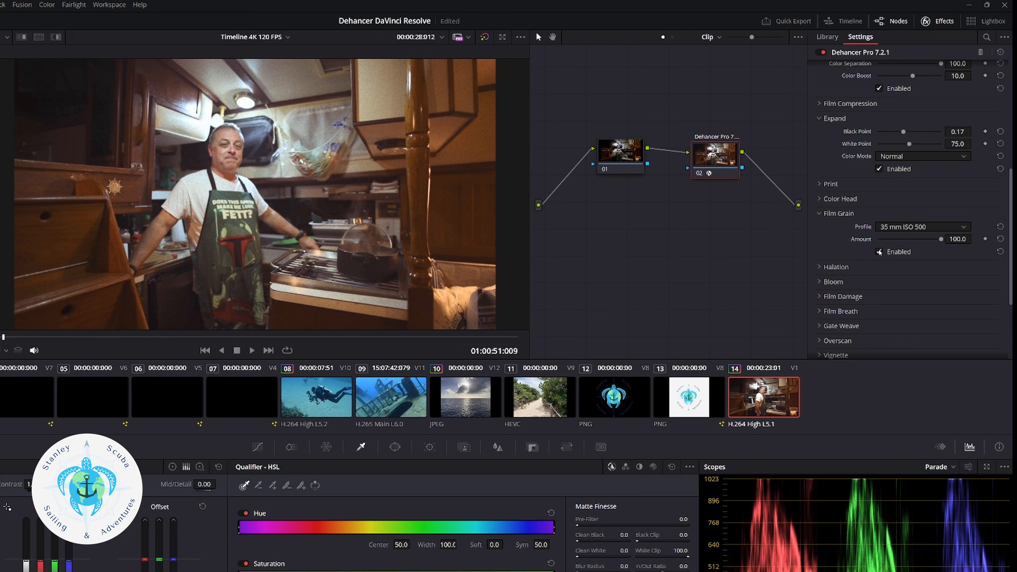
left_click_drag(944, 237, 912, 244)
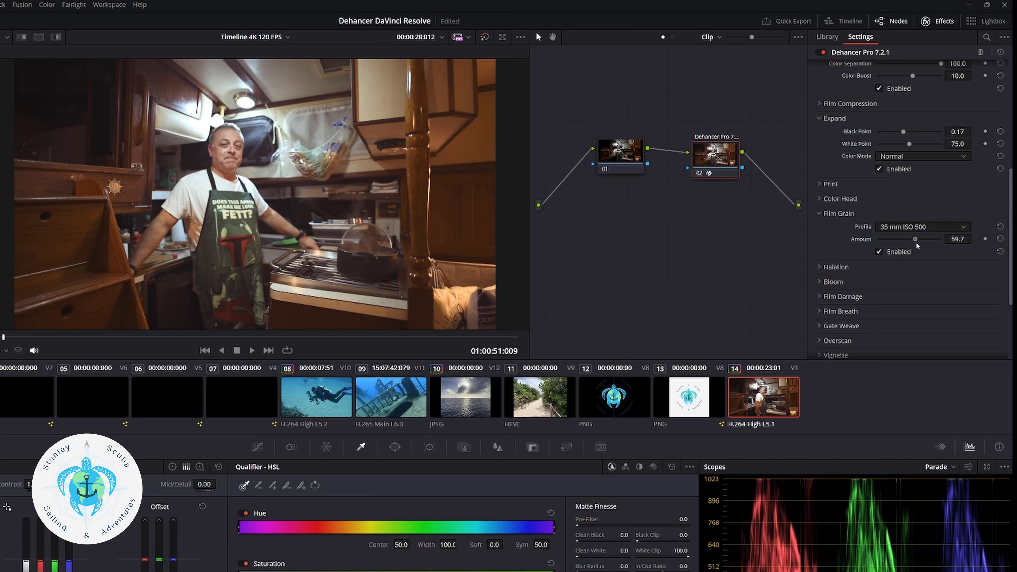
left_click_drag(919, 242, 904, 243)
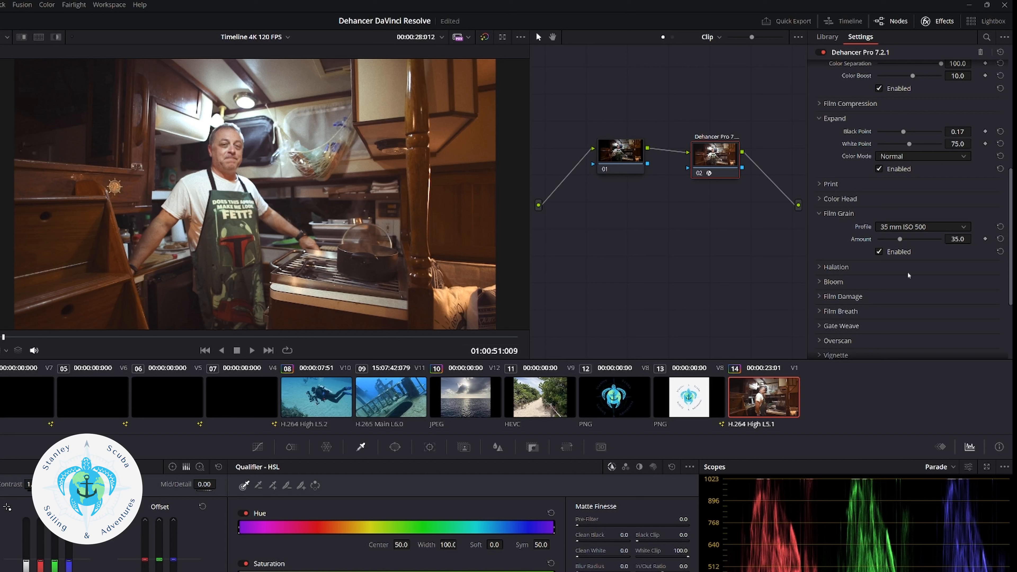
Enable halation and choose the 8 mm / Super 8 profile for it
left_click(819, 267)
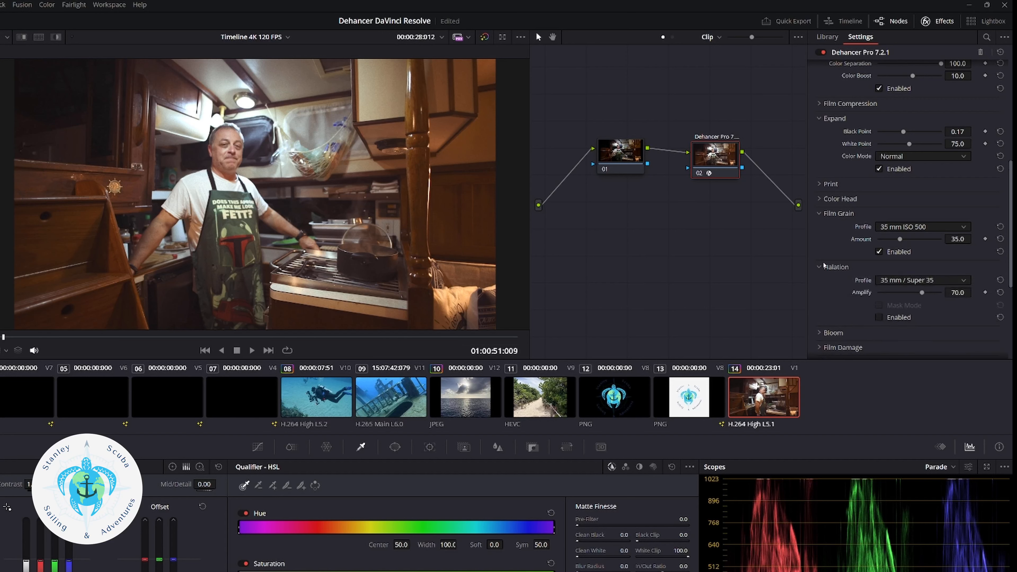
scroll(823, 258, "down", 2)
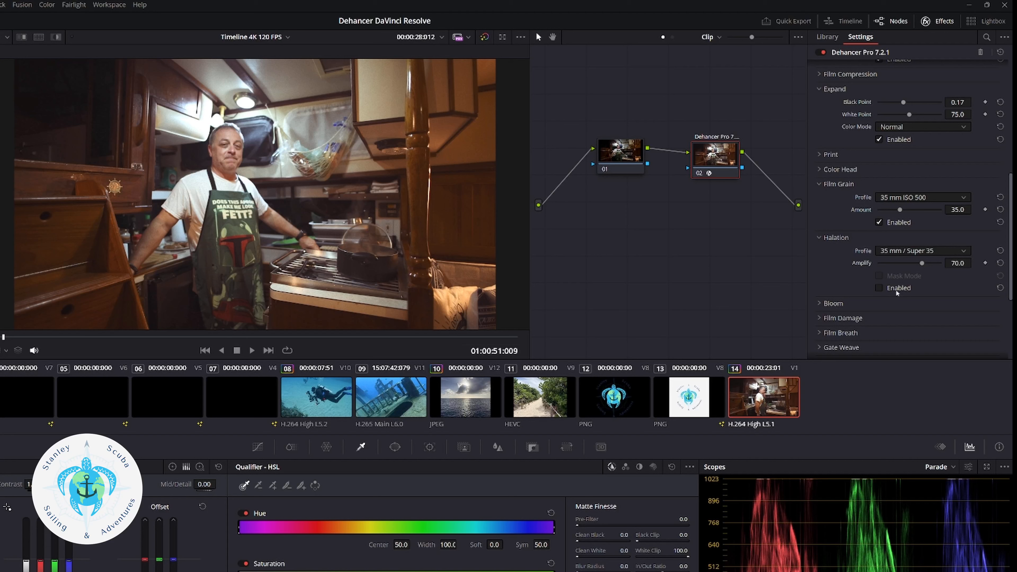
left_click(879, 289)
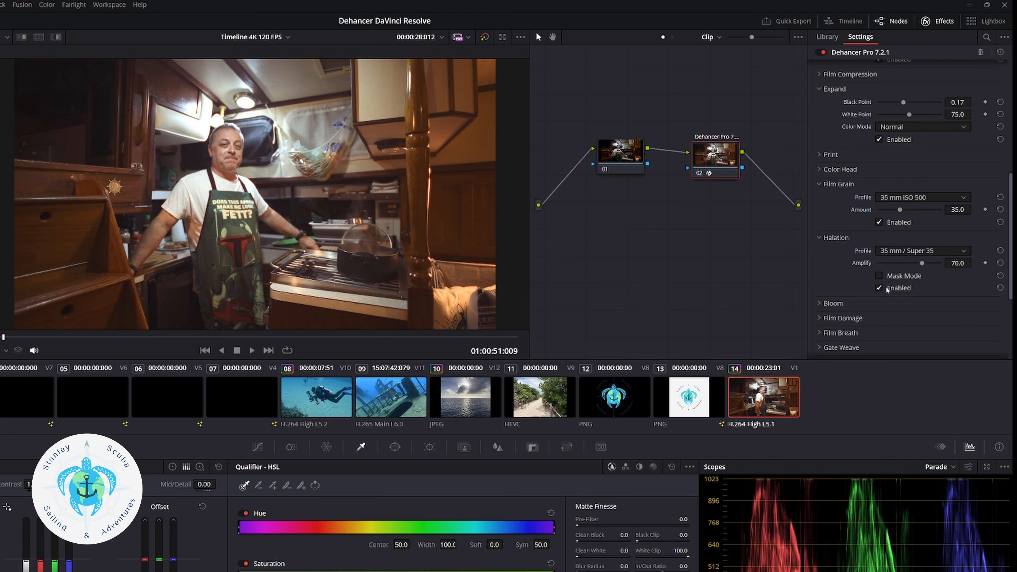
left_click(879, 288)
left_click(962, 251)
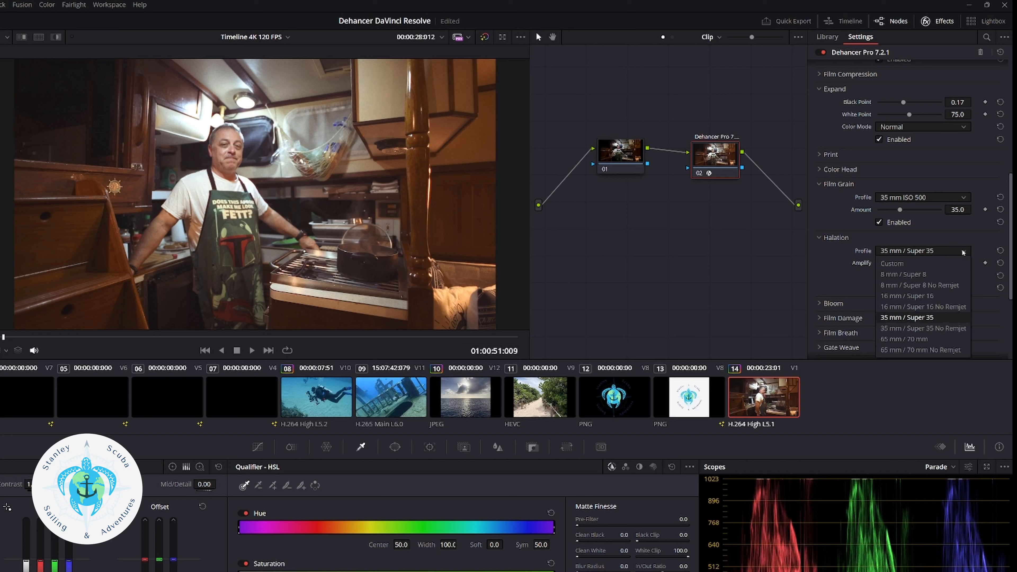
left_click(935, 274)
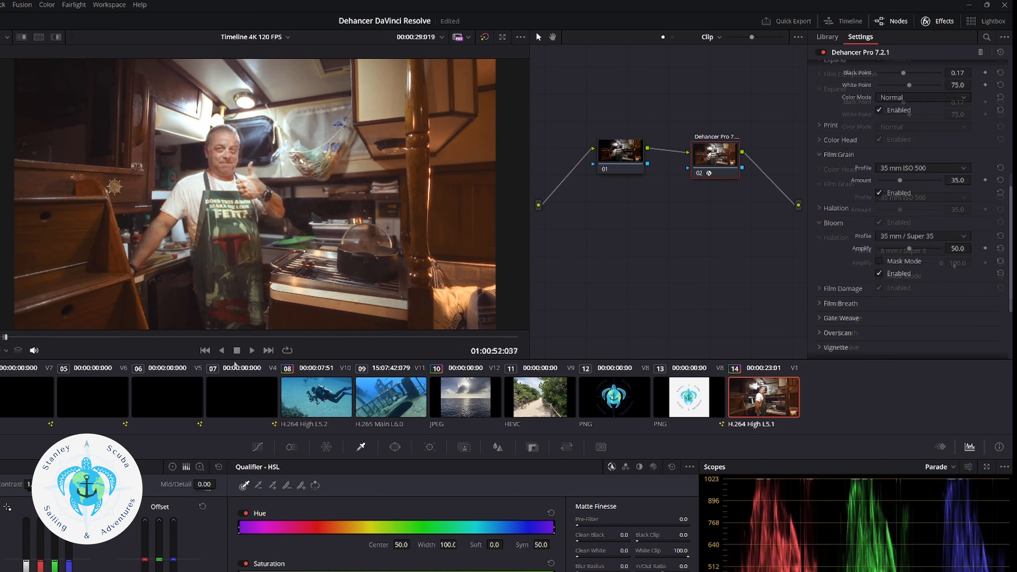
Preview bloom during playback with the 8 mm / Super 8 profile and Amplify at 90.0, and switch bloom off
left_click(252, 351)
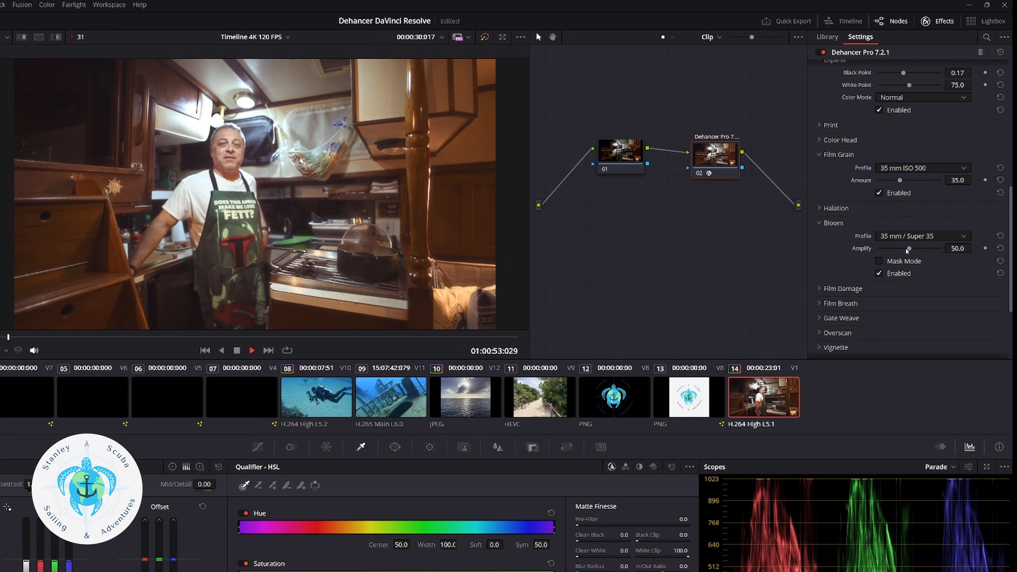
left_click_drag(930, 250, 942, 250)
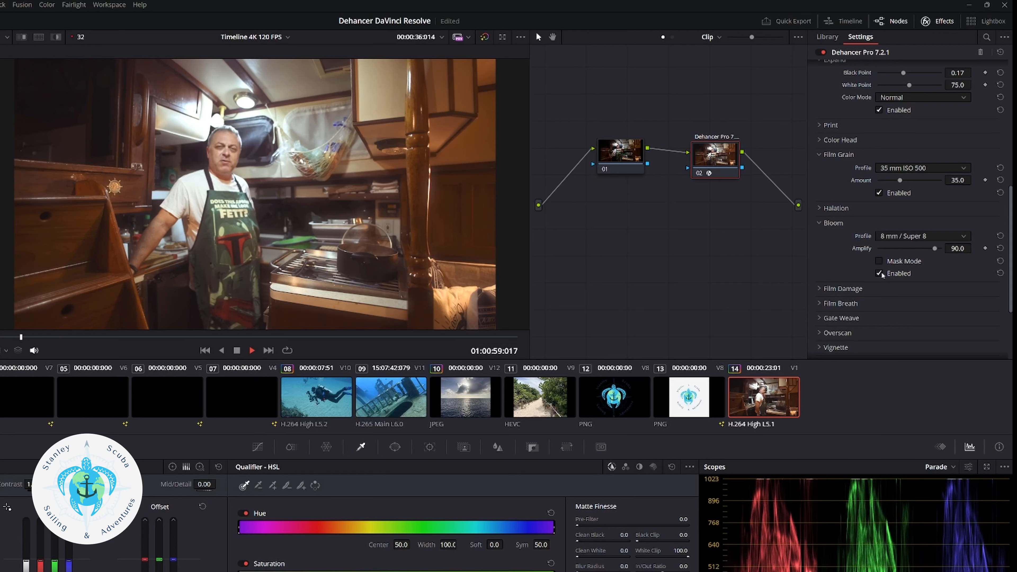
left_click(879, 274)
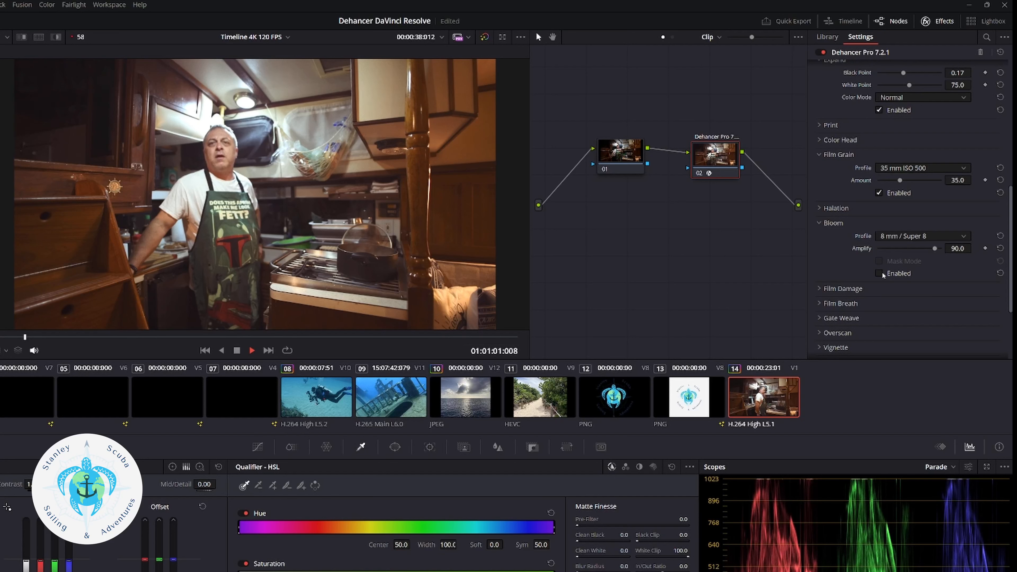
left_click(820, 225)
Enable film damage with the 8 mm / Super 8 profile and a total amount of 50.0
left_click(818, 237)
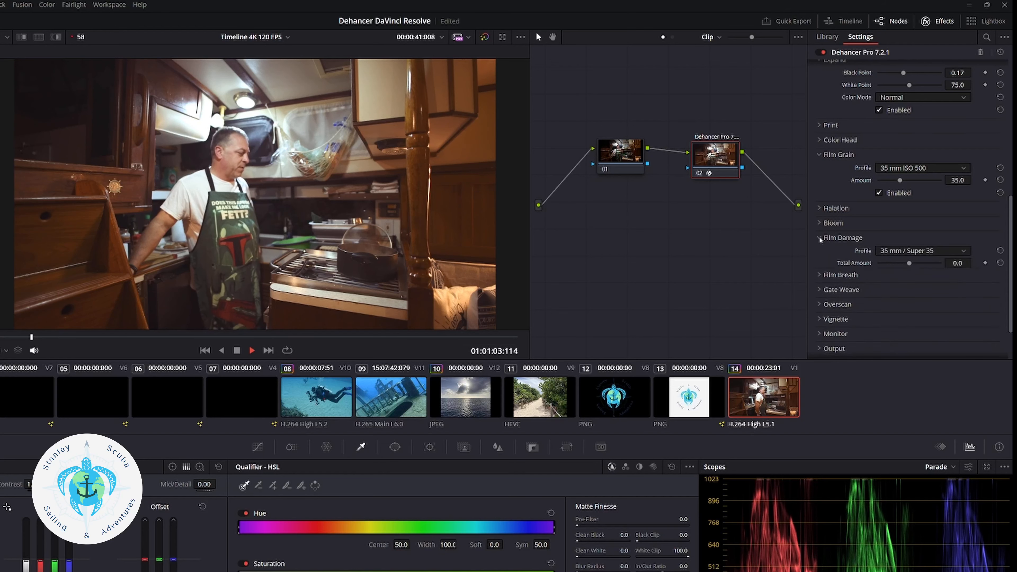
left_click(907, 255)
left_click(907, 274)
left_click_drag(908, 265, 921, 263)
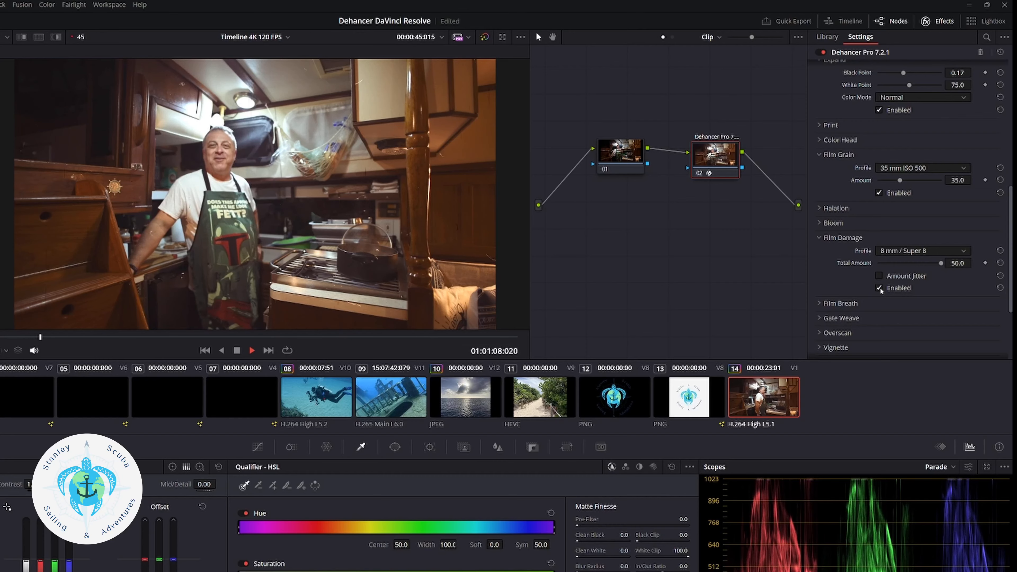
Enable film breath with the 8 mm / Super 8 profile and an impact of 100.0
left_click(822, 302)
scroll(927, 286, "down", 2)
left_click(924, 259)
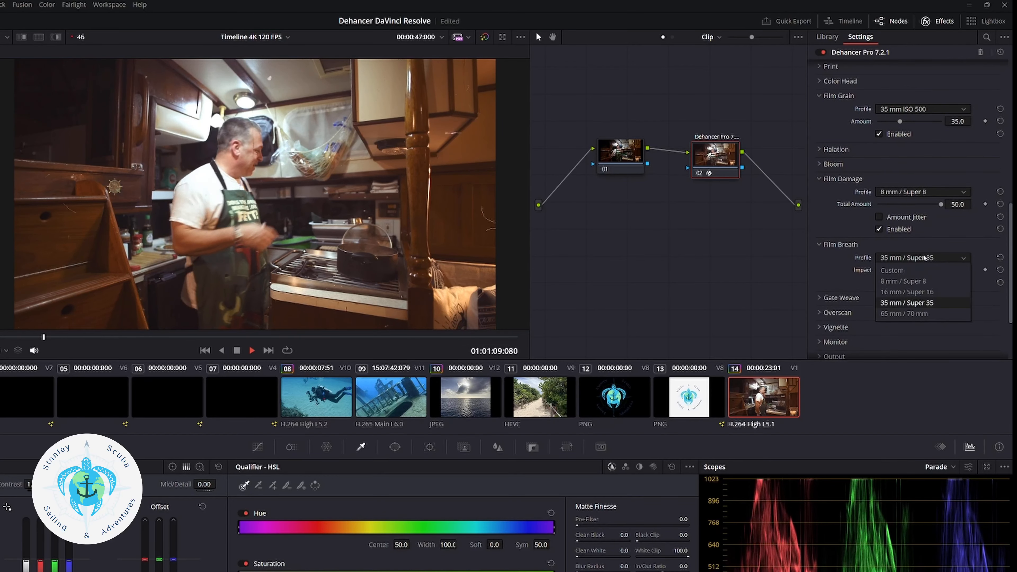
left_click(921, 278)
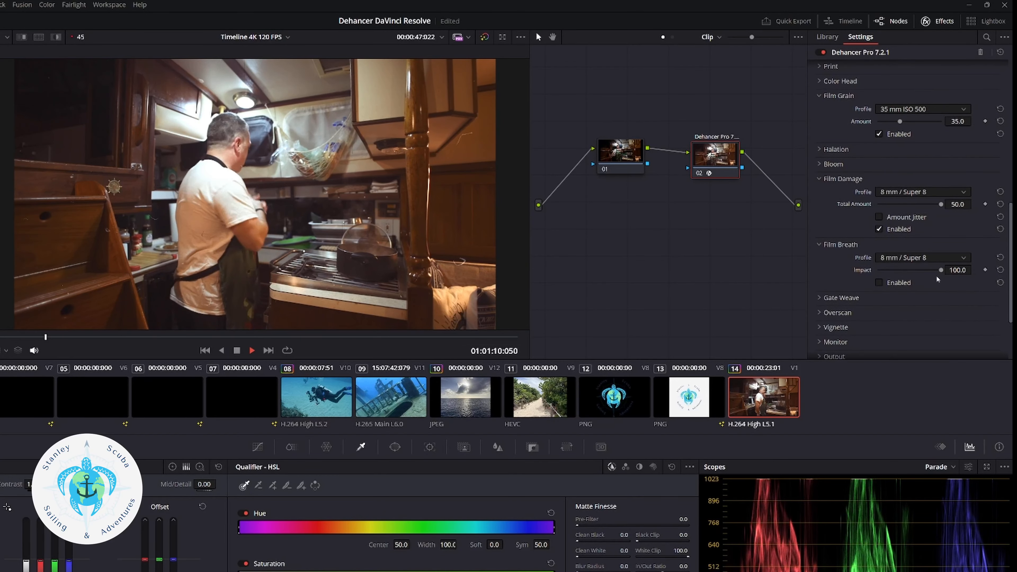
left_click(879, 282)
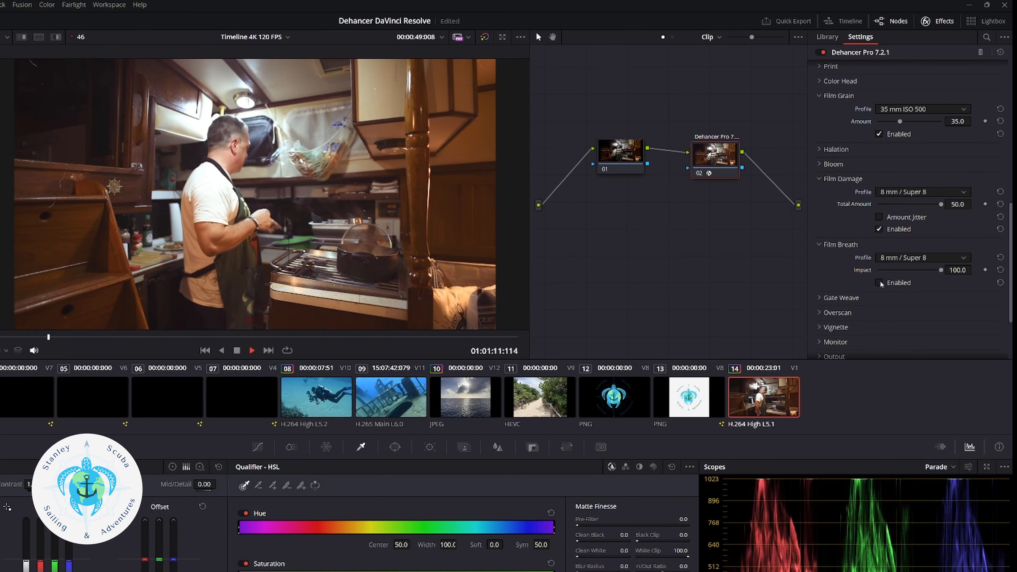
left_click(879, 282)
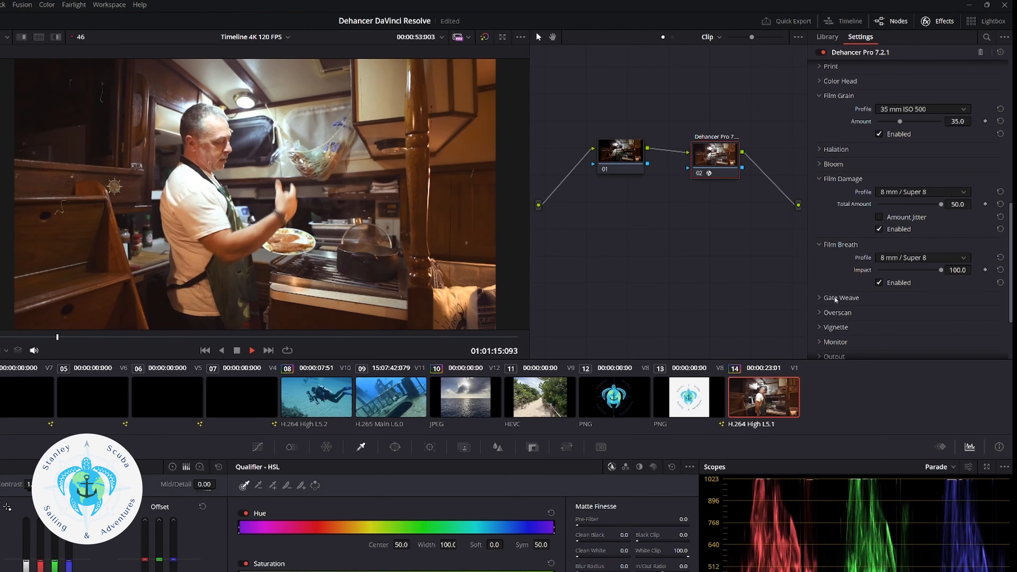
Enable the overscan effect to frame the picture with film perforations
scroll(930, 298, "down", 3)
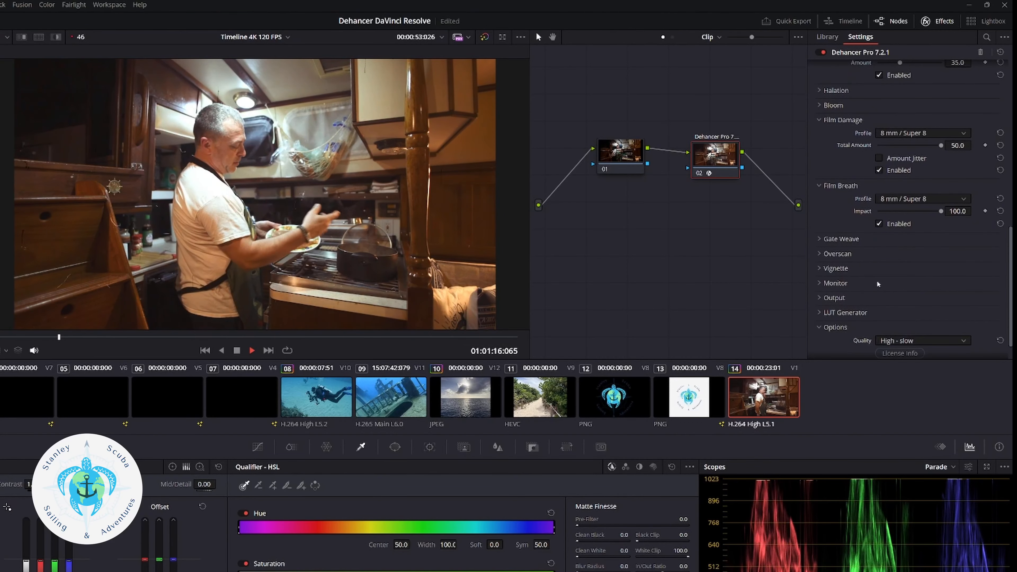
left_click(818, 254)
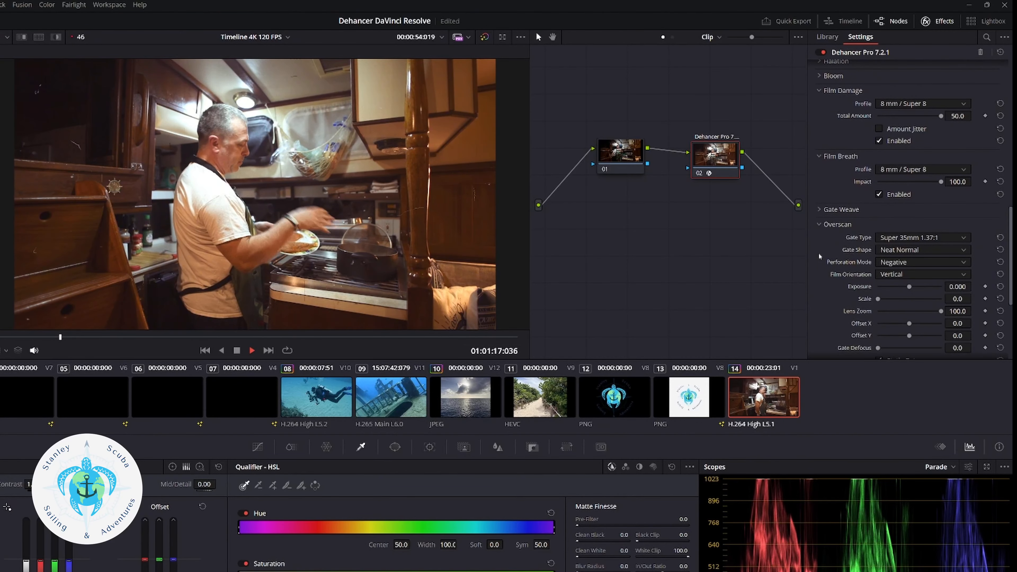
scroll(889, 259, "down", 3)
scroll(889, 258, "down", 2)
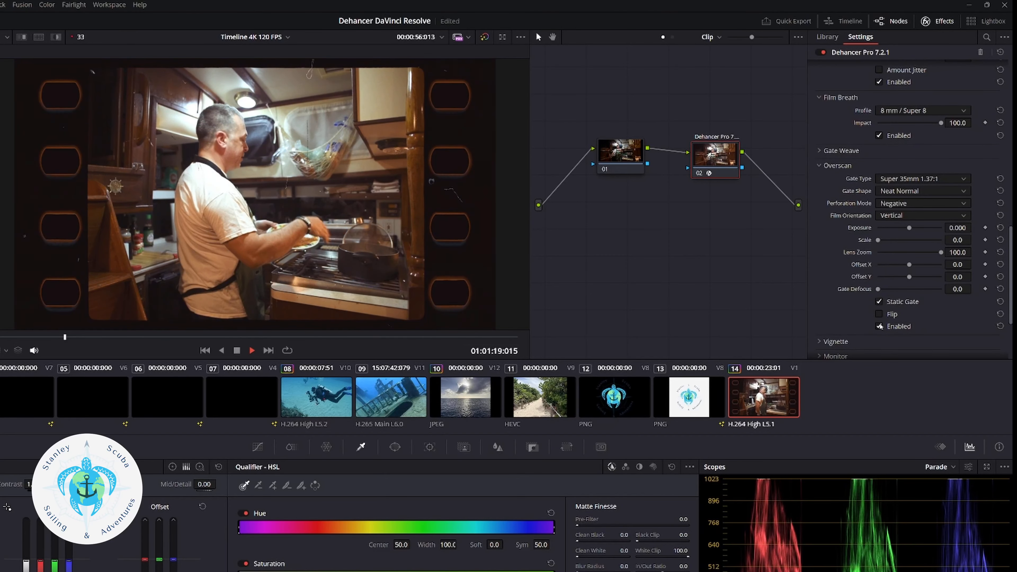
Try the Super 8mm 1.33:1 gate type for the overscan and reset it to Super 35mm 1.37:1
left_click(936, 179)
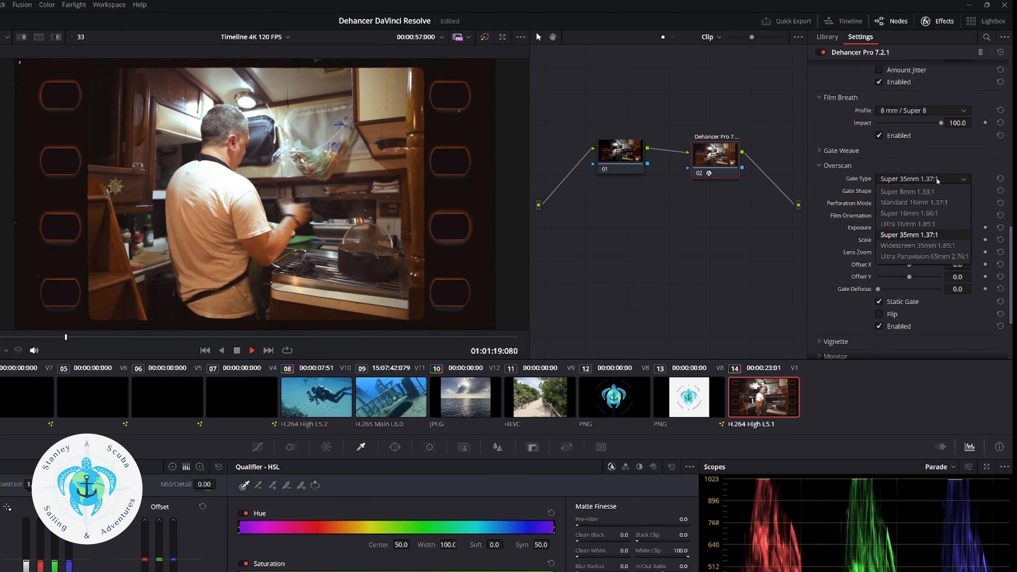
left_click(929, 191)
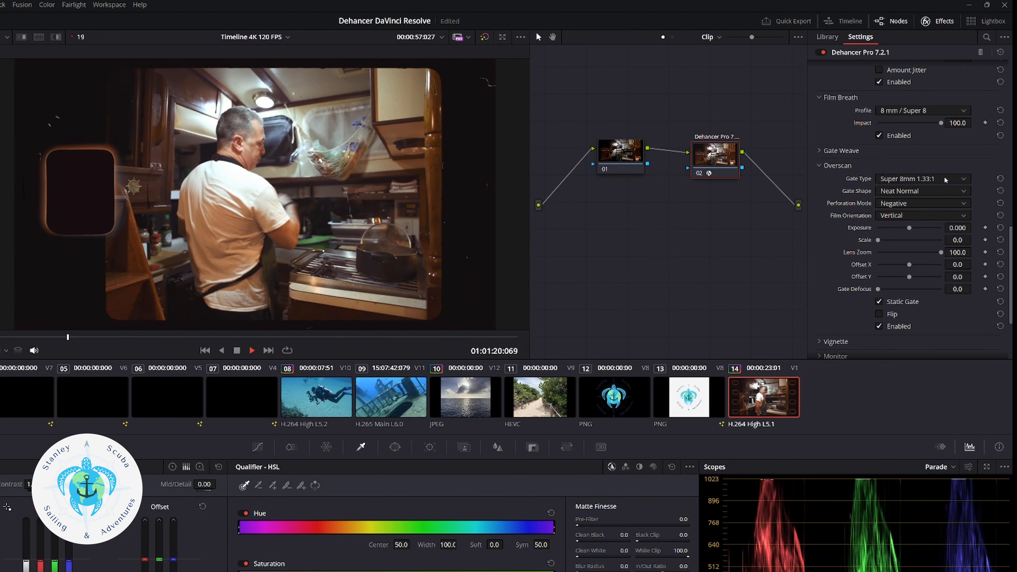
left_click(944, 179)
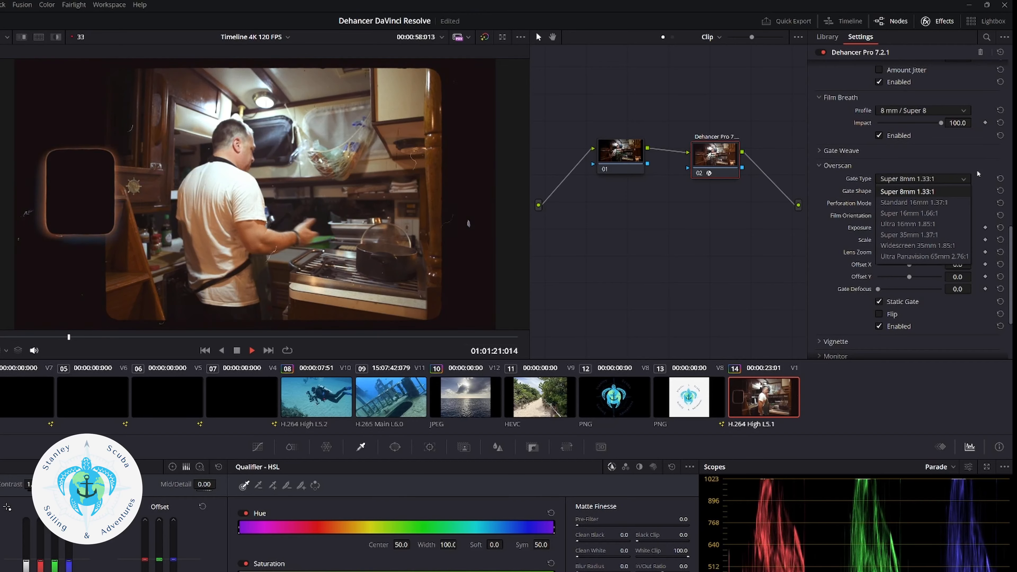
left_click(999, 170)
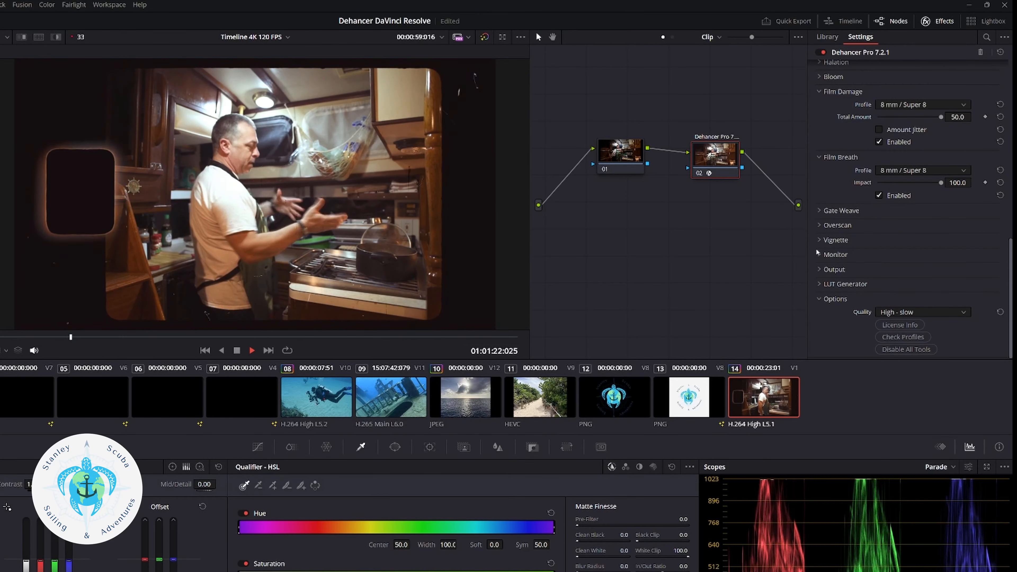
left_click(819, 225)
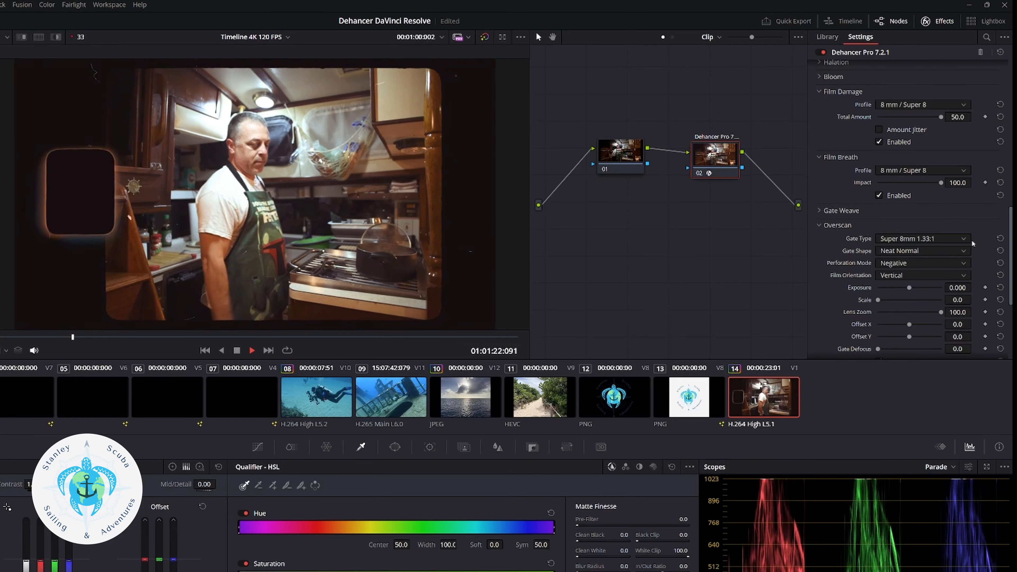
left_click(999, 239)
scroll(920, 267, "down", 2)
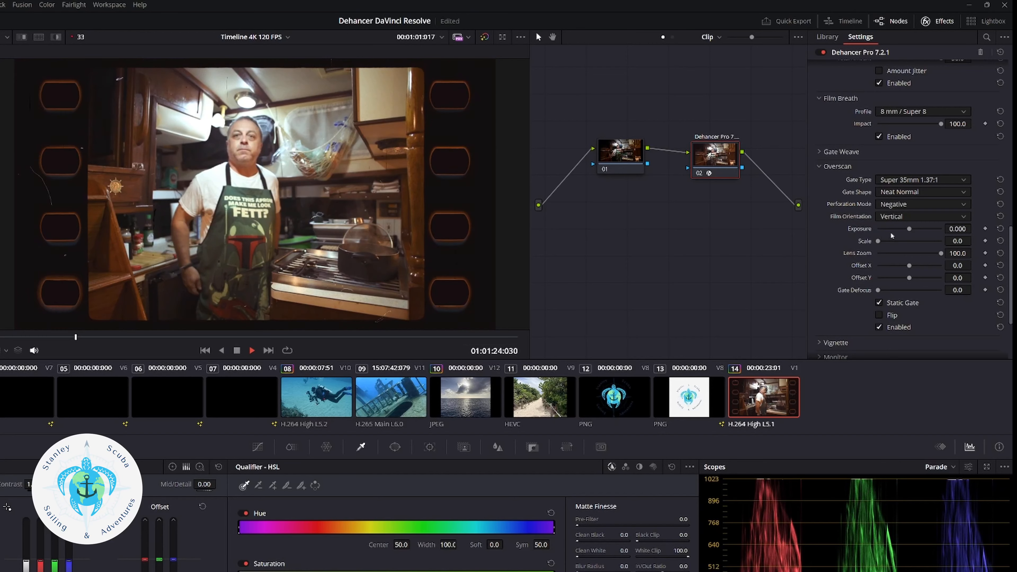
Set the overscan's lens zoom to 0.0 and its gate defocus to 100.0, keeping the scale at 0.0
mouse_move(879, 240)
left_mouse_down()
mouse_move(927, 242)
mouse_move(876, 243)
left_mouse_up()
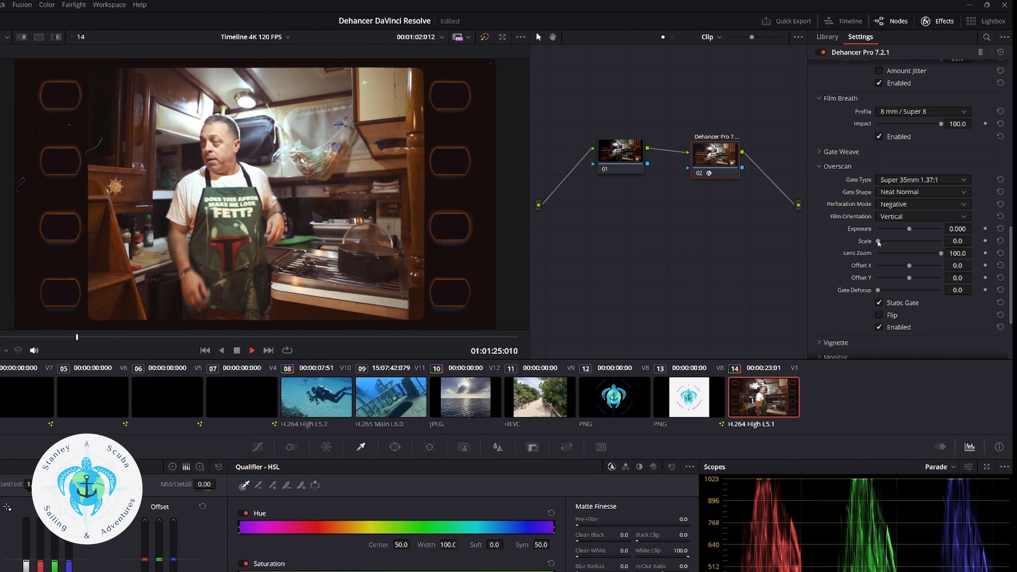
left_click_drag(939, 253, 850, 259)
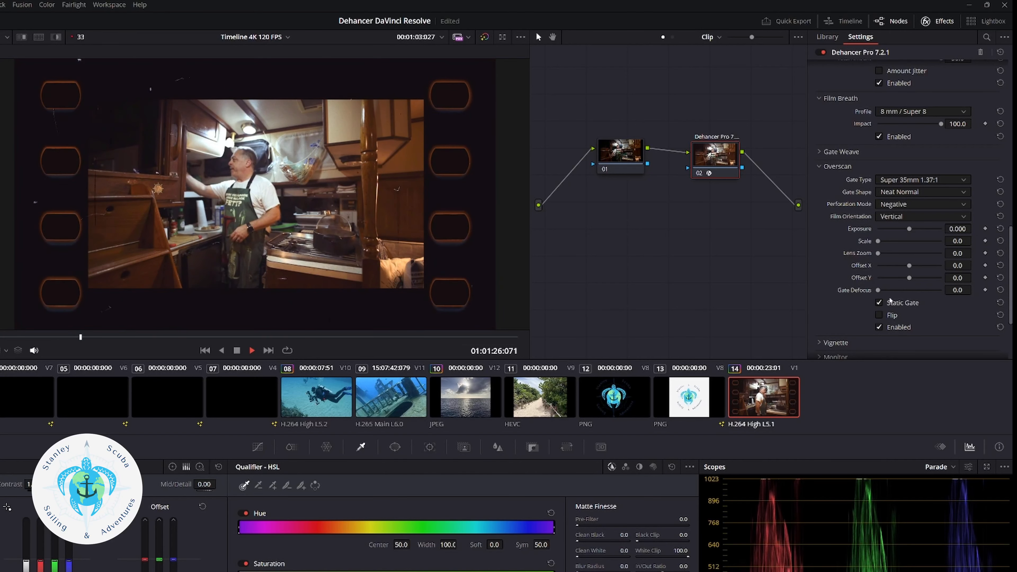
left_click_drag(878, 289, 951, 290)
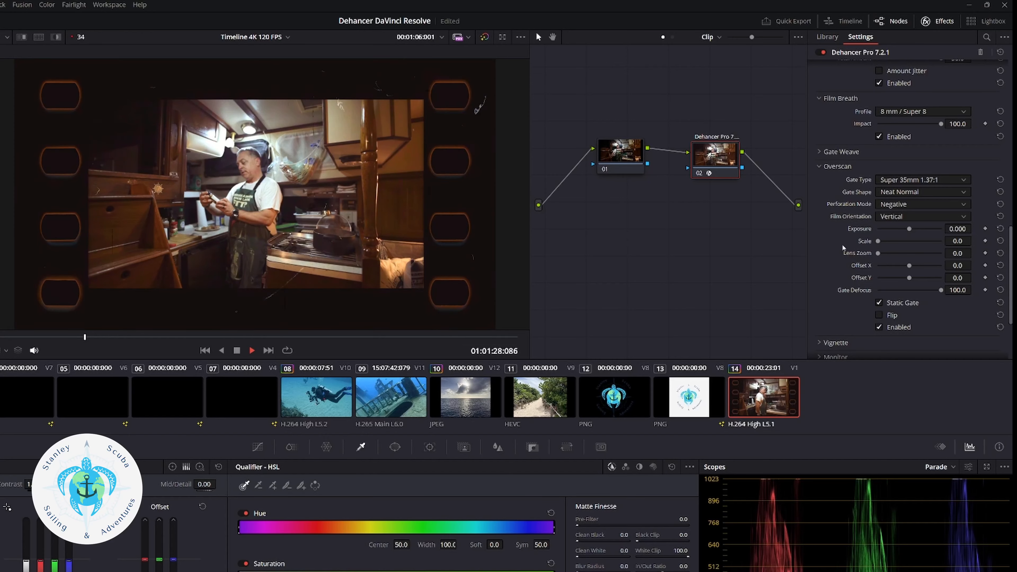
Enable the vignette and raise its exposure to about 1.411
scroll(839, 253, "down", 3)
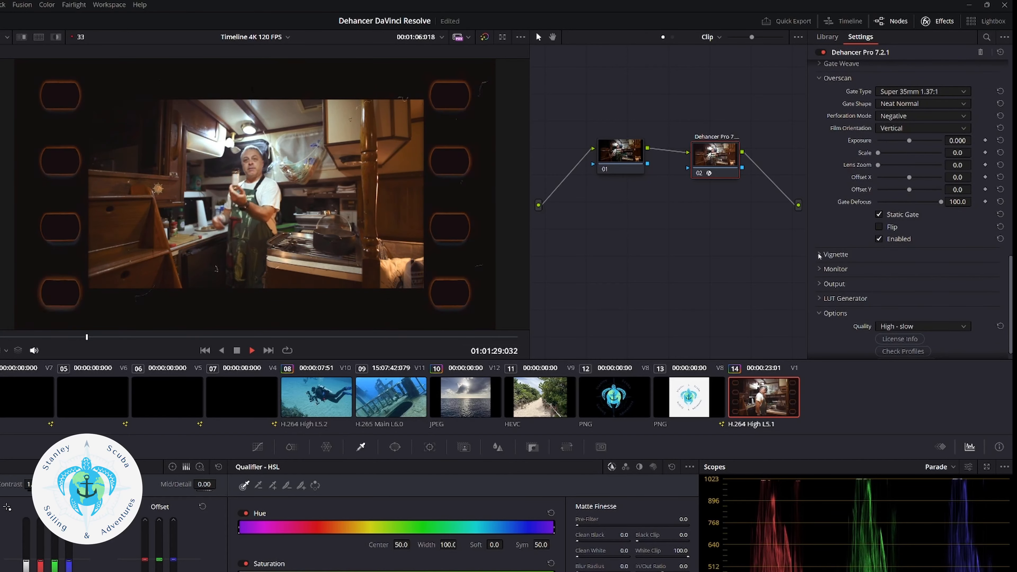
left_click(819, 254)
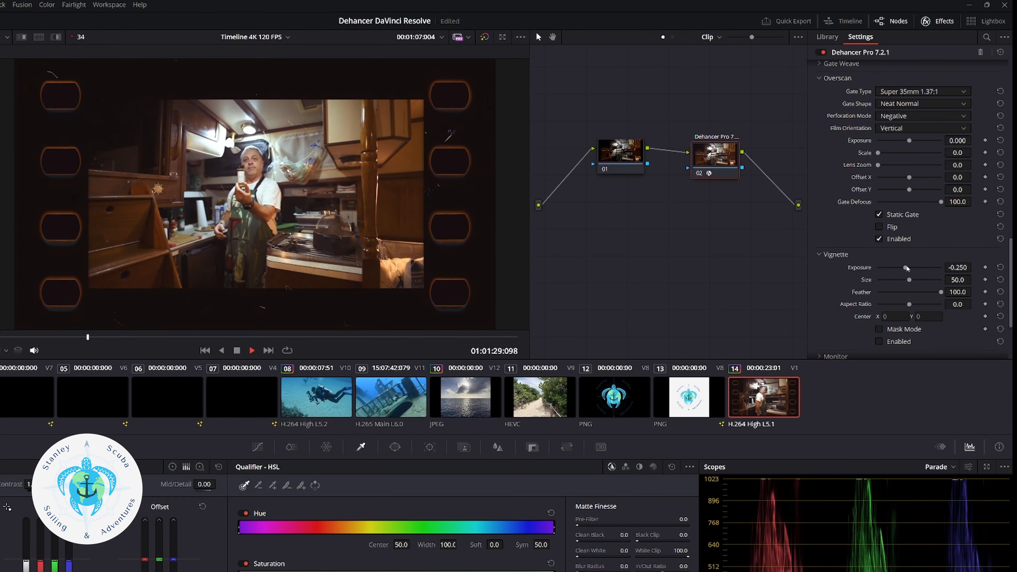
left_click(879, 341)
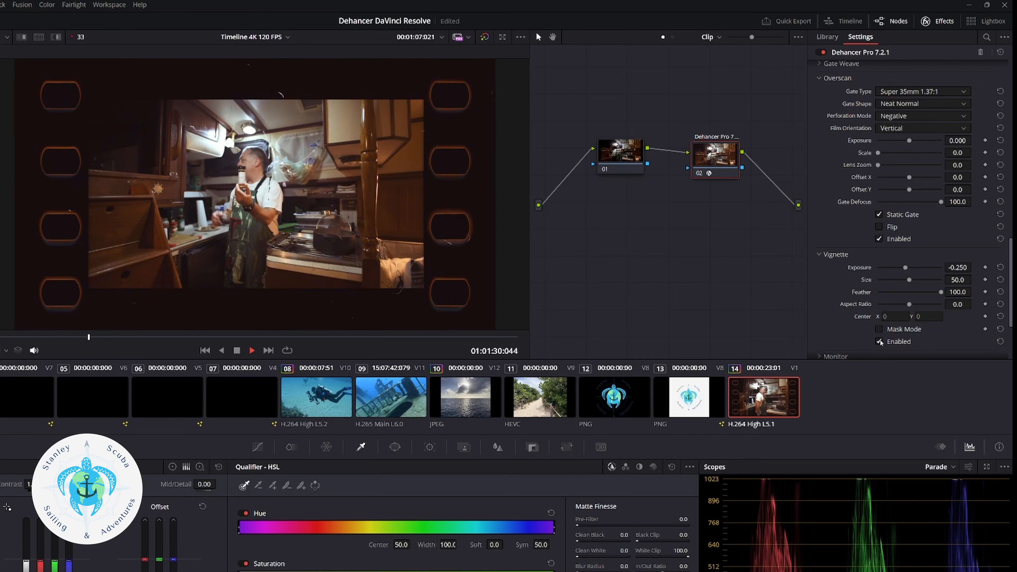
left_click_drag(905, 267, 931, 272)
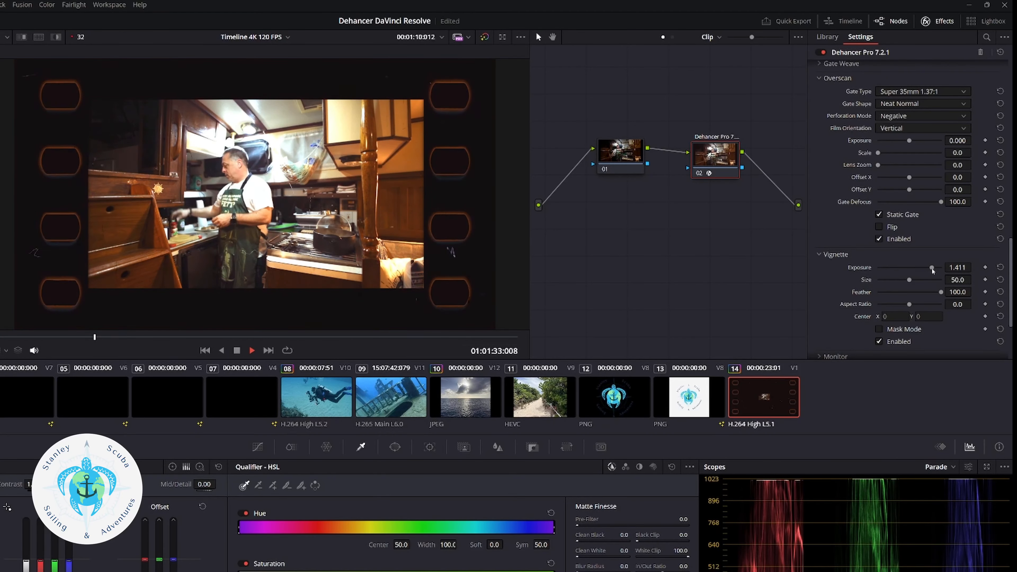
Try a vignette exposure of -2.000, set it to -0.250, and switch the vignette off
left_click_drag(933, 269, 855, 272)
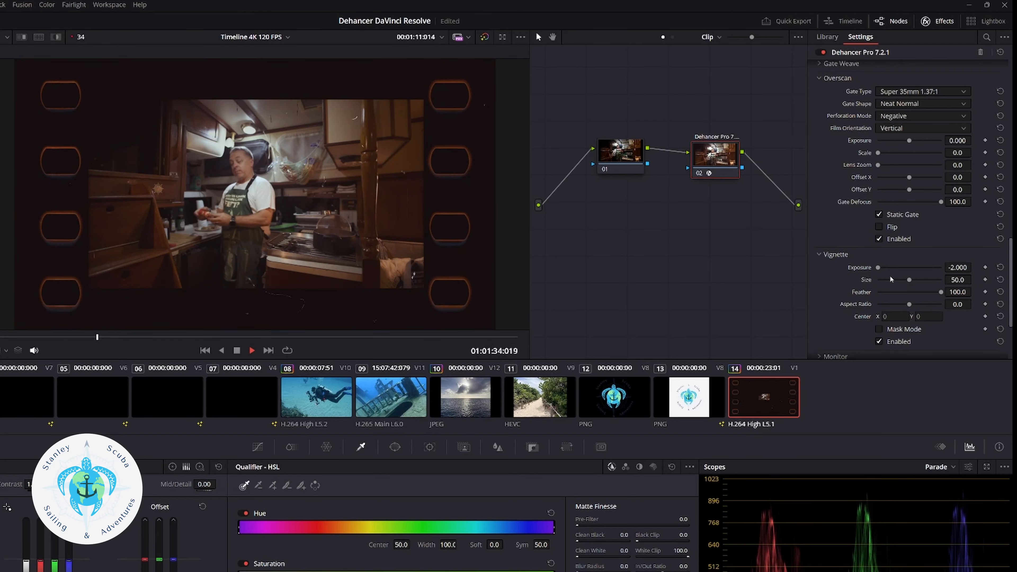
left_click_drag(909, 280, 926, 280)
left_click(879, 342)
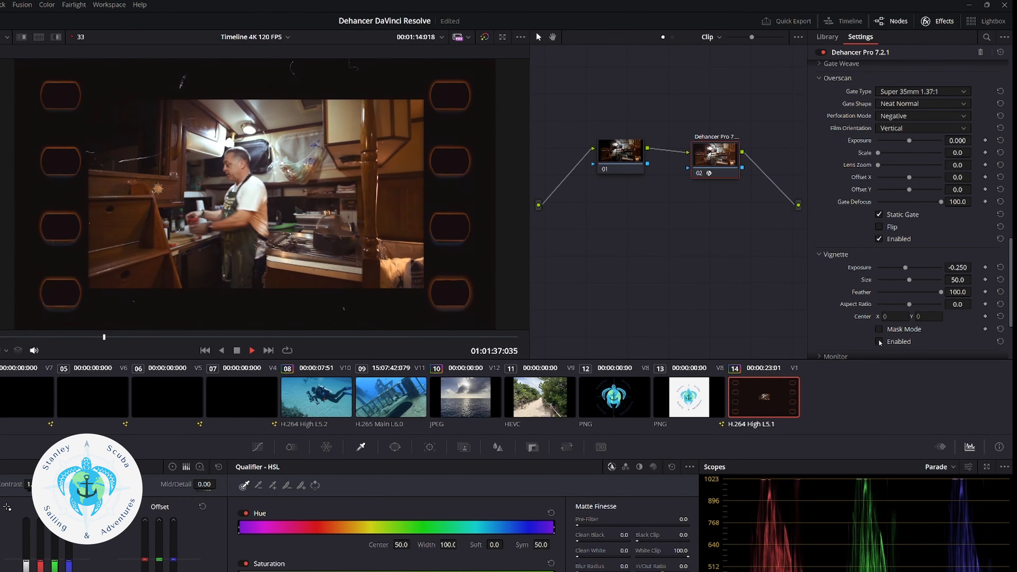
left_click(823, 255)
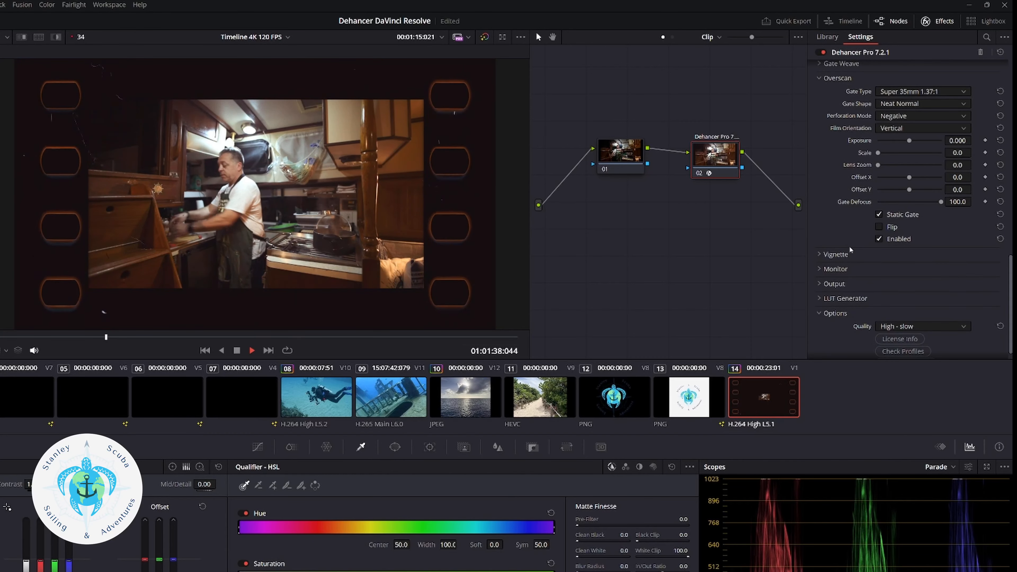
Stop playback and disable all Dehancer tools, toggling the Dehancer node off and on to compare the picture
scroll(866, 261, "down", 1)
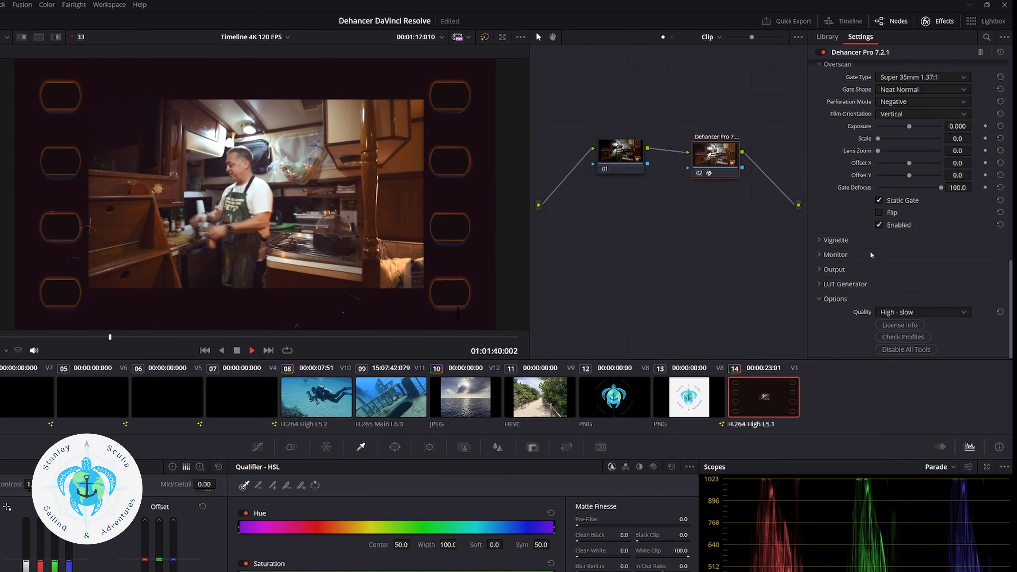
left_click(236, 351)
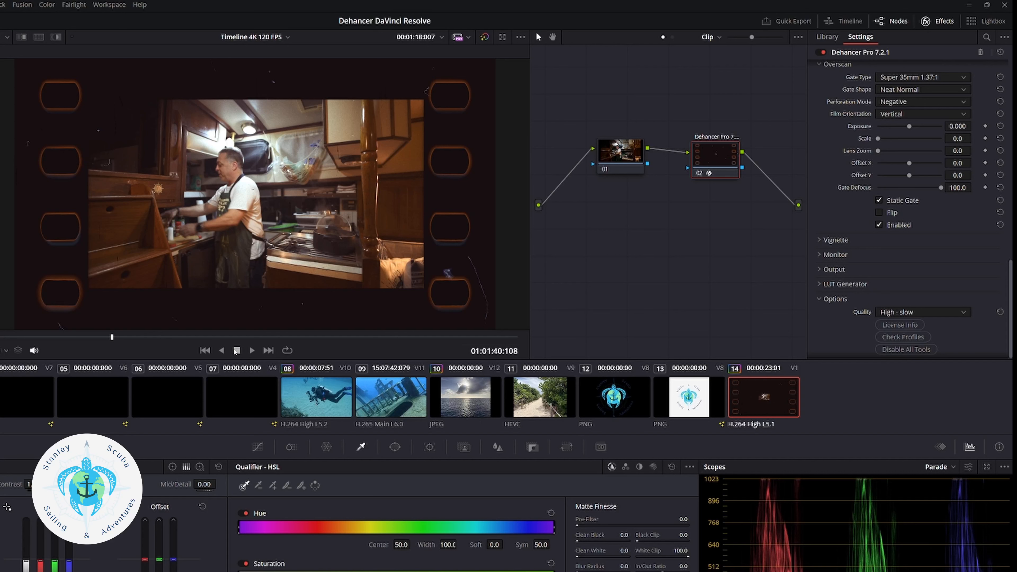
left_click(907, 350)
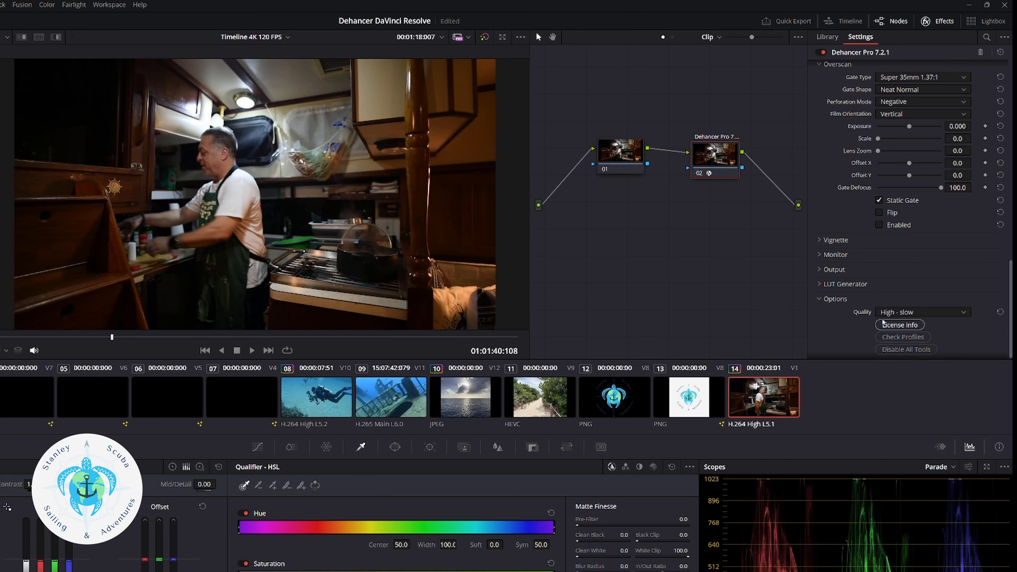
left_click(699, 173)
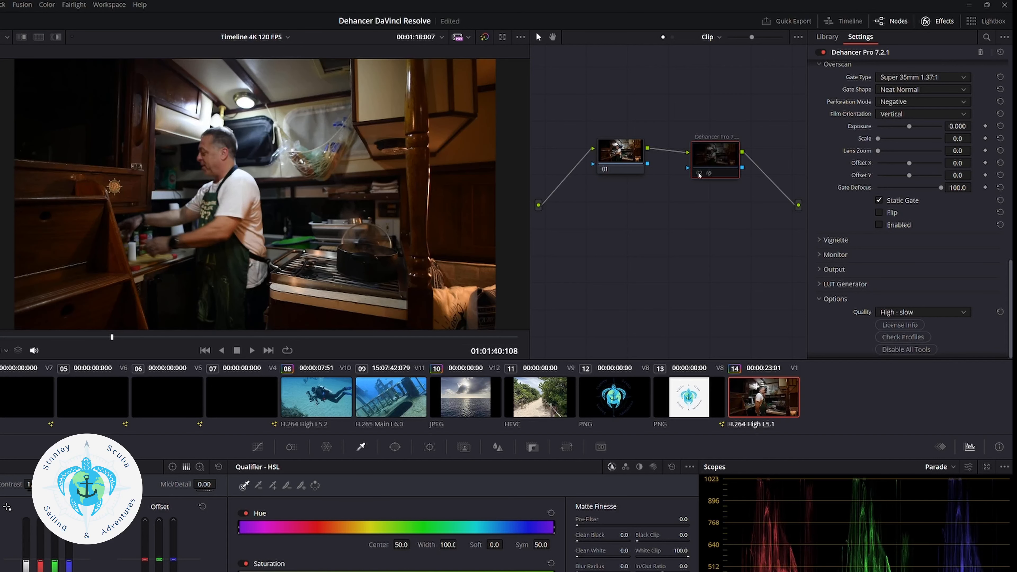
left_click(699, 174)
Change the film profile to Kodak Vision3 500T
scroll(902, 247, "up", 15)
scroll(908, 250, "up", 3)
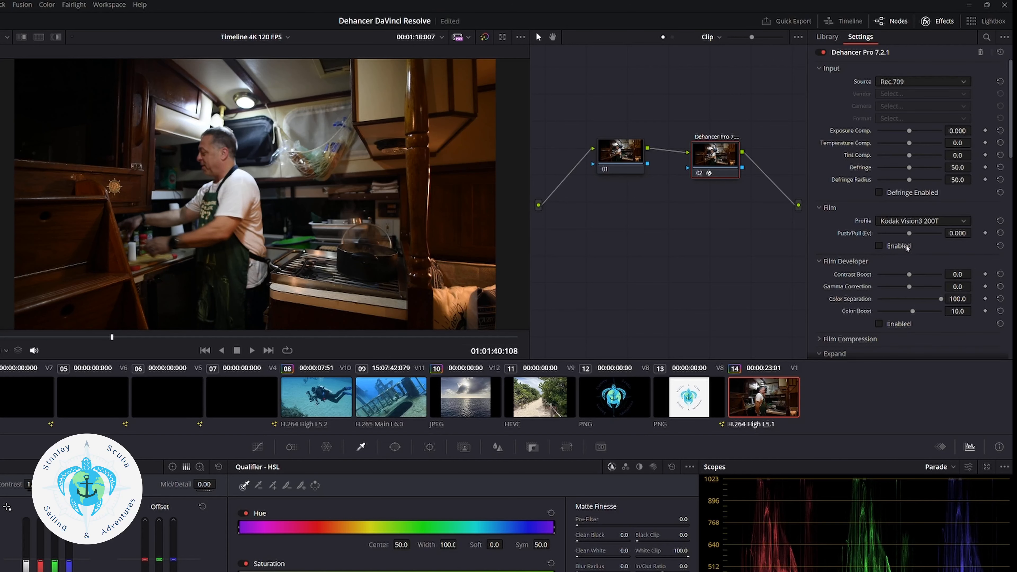
scroll(882, 194, "down", 3)
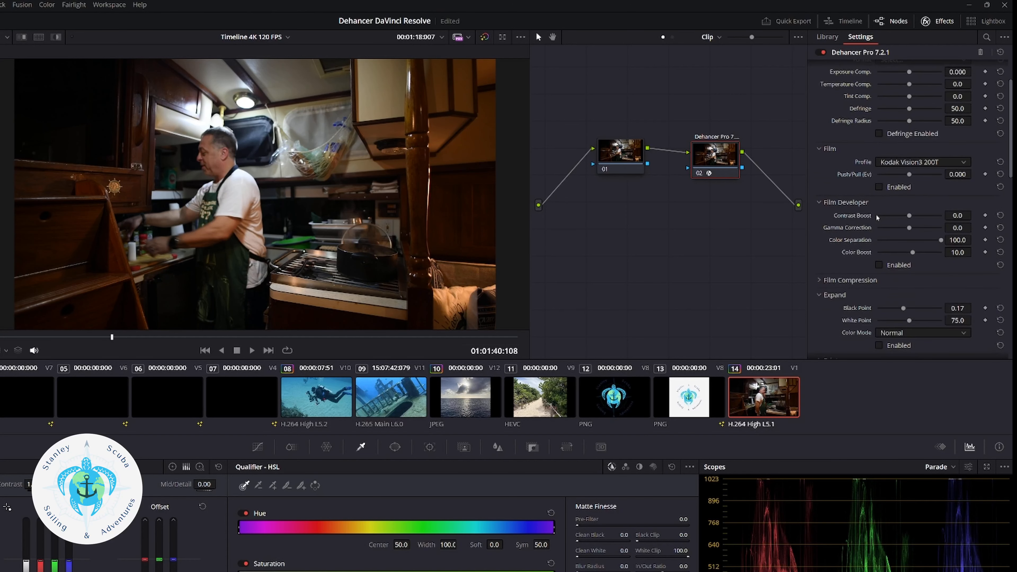
left_click(948, 161)
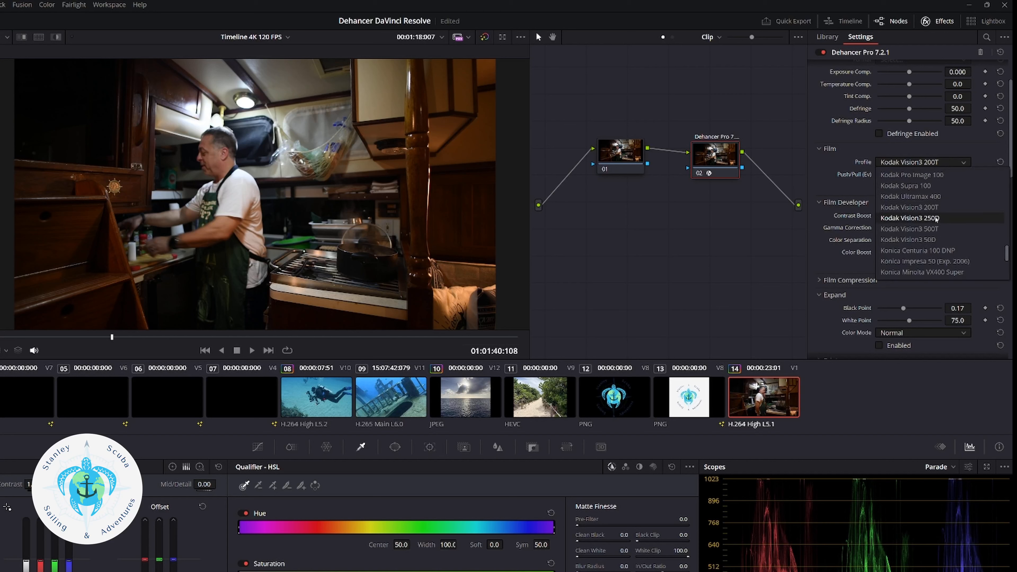
left_click(923, 229)
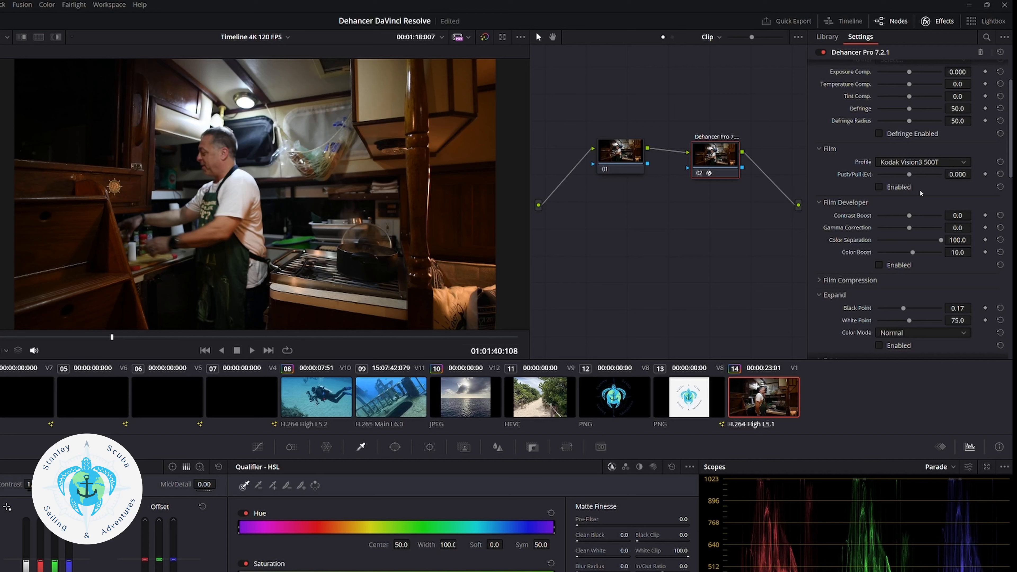